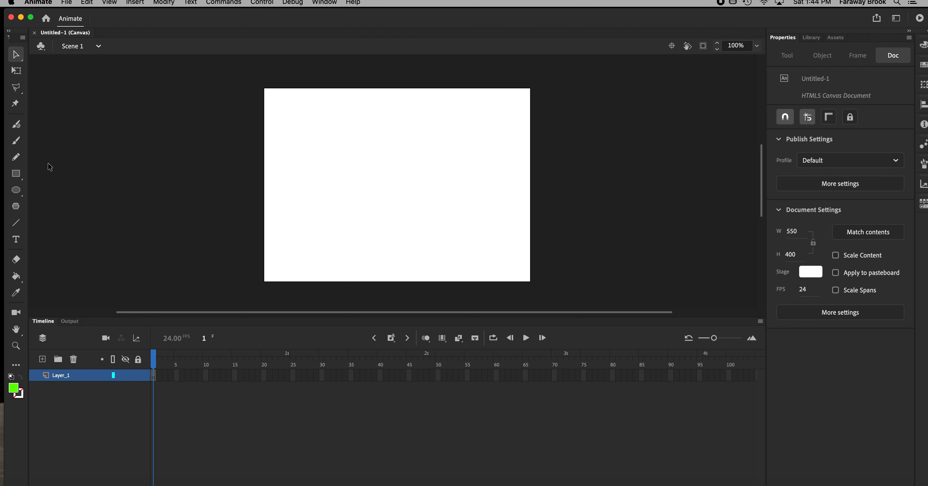
- Draw a blue rectangle without a stroke in the left half of the stage on frame 1
{"action": "left_click", "coordinate": [16, 175]}
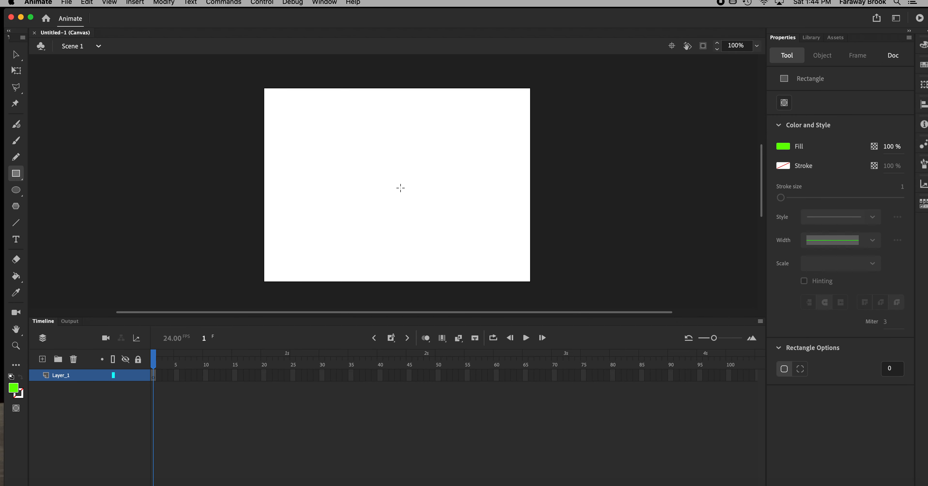
{"action": "left_click", "coordinate": [785, 147]}
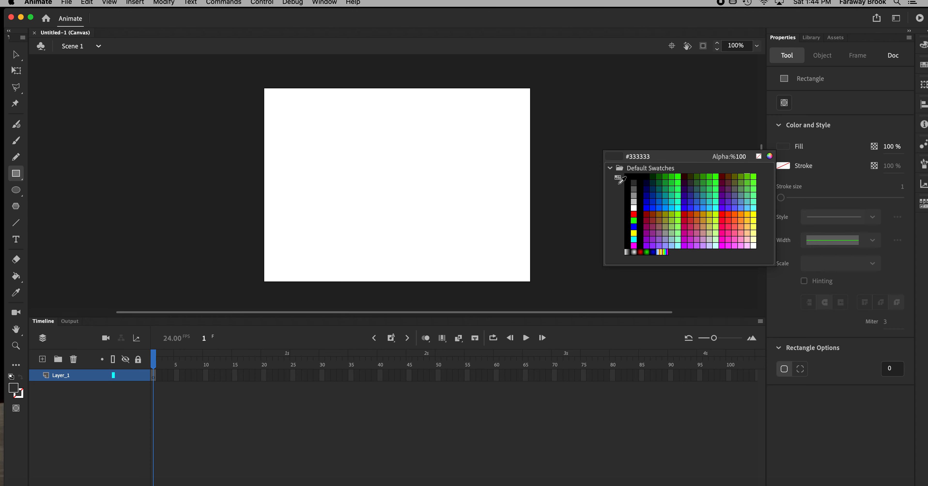
{"action": "left_click", "coordinate": [650, 202]}
{"action": "left_click_drag", "start_coordinate": [306, 153], "coordinate": [372, 195]}
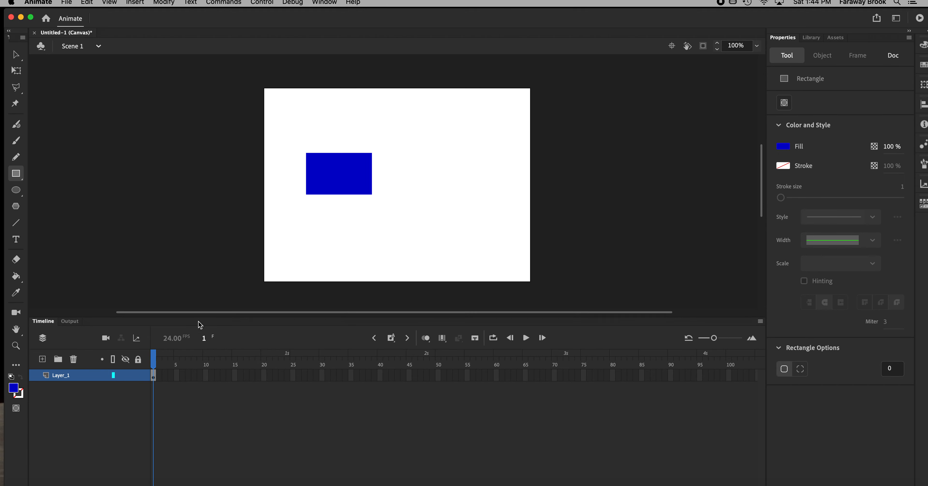
- Create a shape tween on Layer_1 that turns the rectangle into a blue oval drawn in its place on frame 24
{"action": "right_click", "coordinate": [153, 373]}
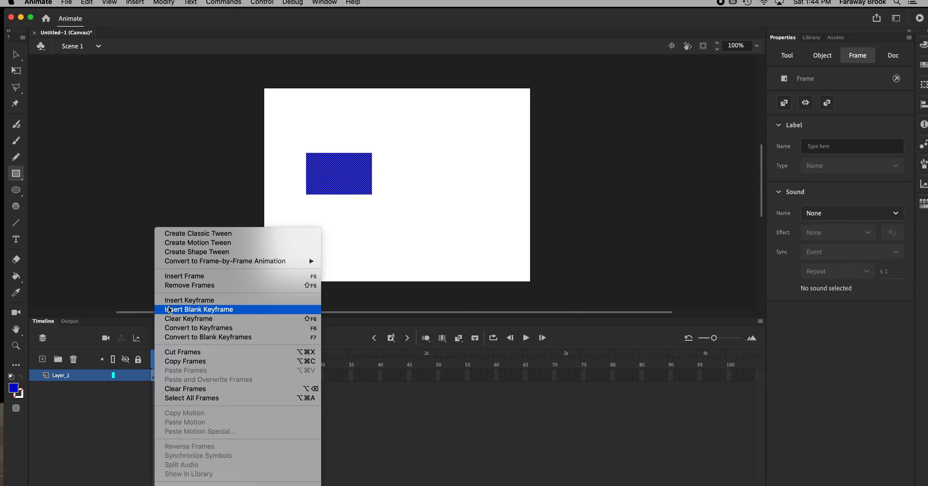
{"action": "left_click", "coordinate": [169, 253]}
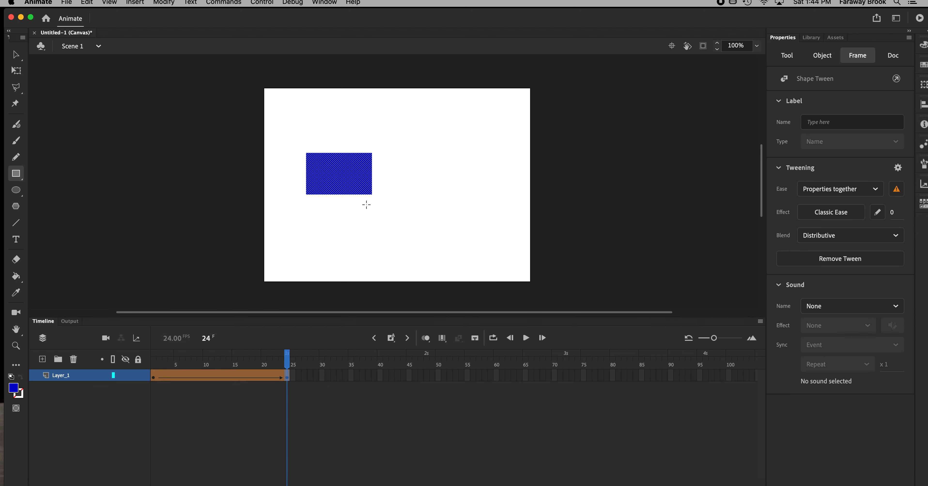
{"action": "key", "text": "Delete"}
{"action": "left_click", "coordinate": [15, 190]}
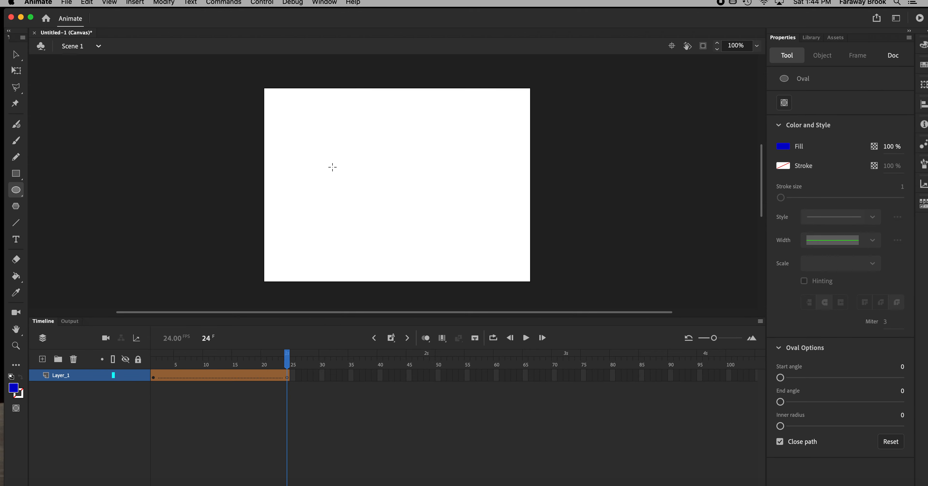
{"action": "left_click_drag", "start_coordinate": [295, 156], "coordinate": [372, 184]}
{"action": "left_click_drag", "start_coordinate": [288, 360], "coordinate": [144, 337]}
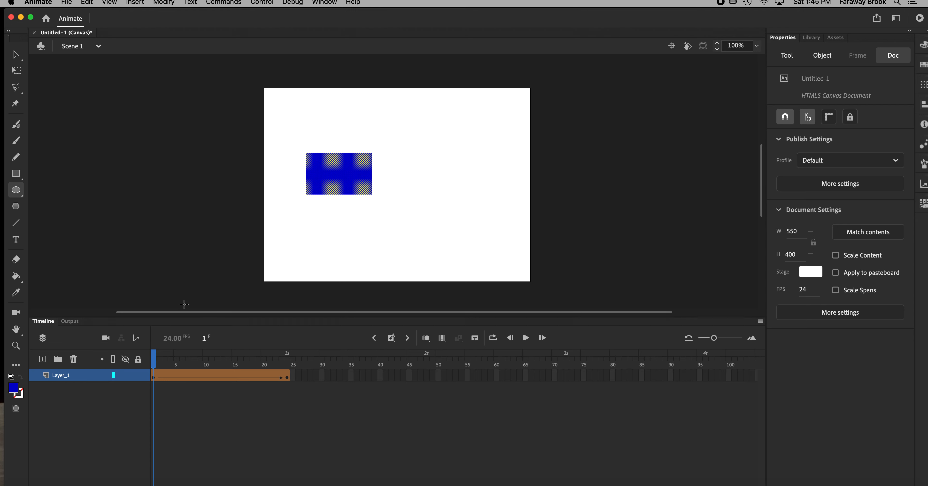
{"action": "mouse_move", "coordinate": [159, 361]}
{"action": "left_mouse_down"}
{"action": "mouse_move", "coordinate": [293, 363]}
{"action": "mouse_move", "coordinate": [153, 360]}
{"action": "left_mouse_up"}
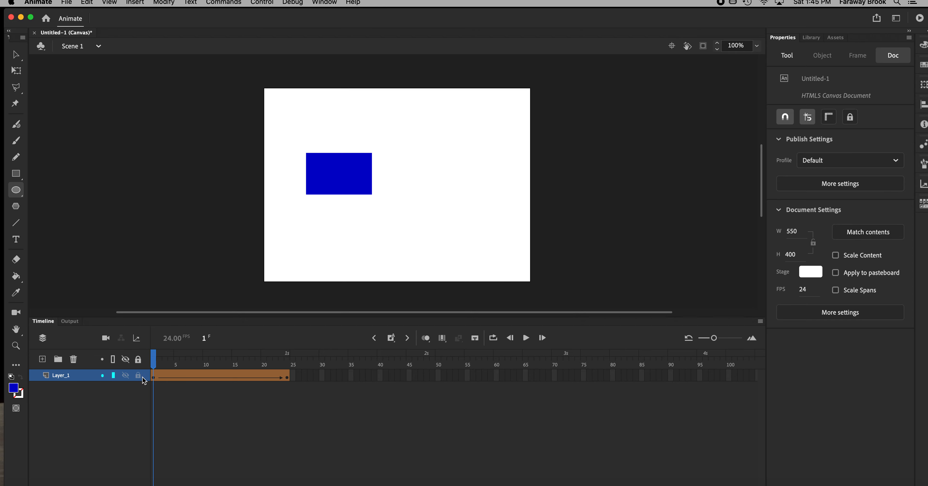
- Lock Layer_1 and add a new layer above it, with its first frame selected
{"action": "mouse_move", "coordinate": [154, 364]}
{"action": "left_mouse_down"}
{"action": "mouse_move", "coordinate": [287, 369]}
{"action": "mouse_move", "coordinate": [154, 366]}
{"action": "left_mouse_up"}
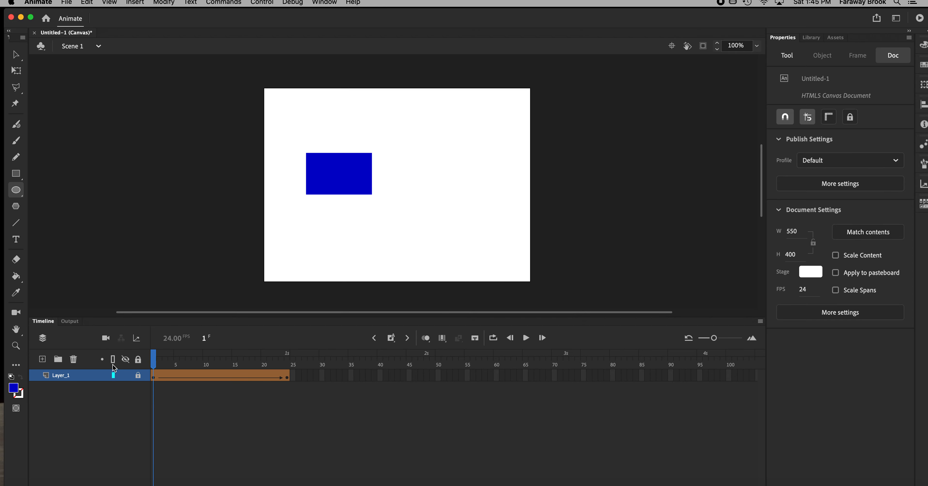
{"action": "left_click", "coordinate": [43, 360]}
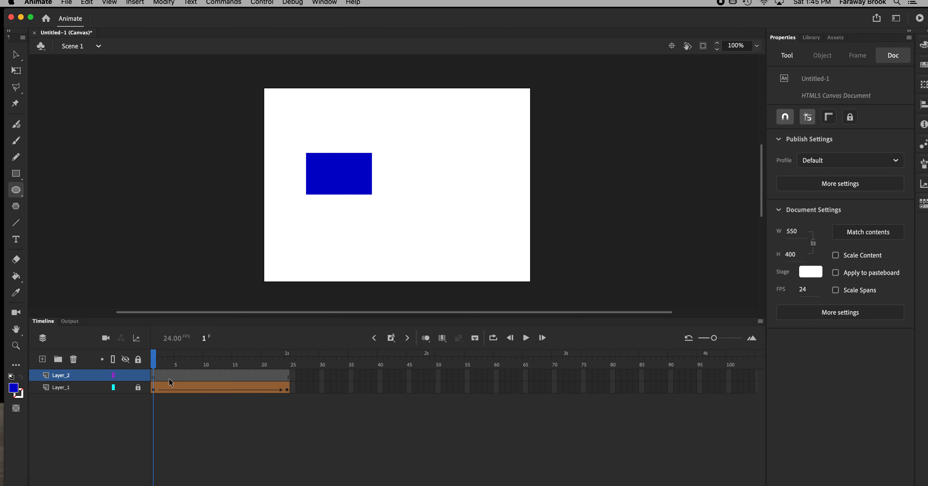
{"action": "left_click", "coordinate": [154, 377]}
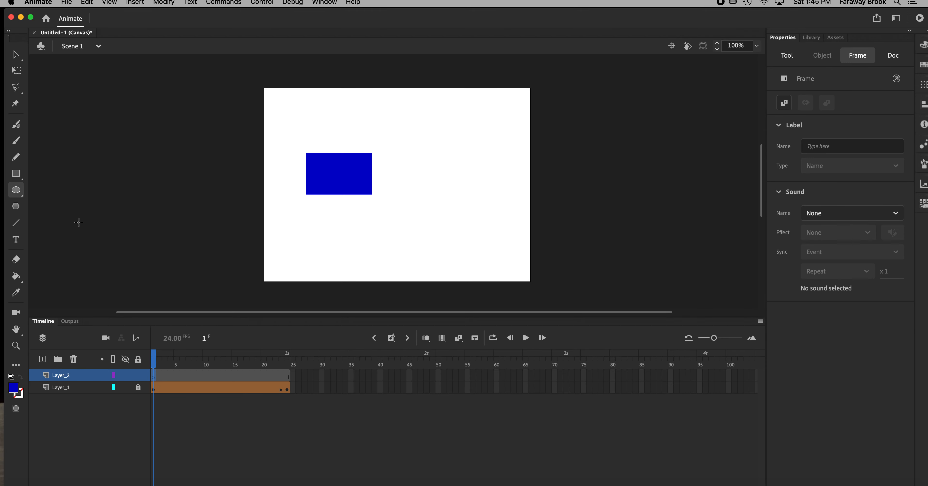
- Draw a bright green rectangle of about 141 × 96 px on Layer_2, covering the blue rectangle
{"action": "left_click", "coordinate": [16, 173]}
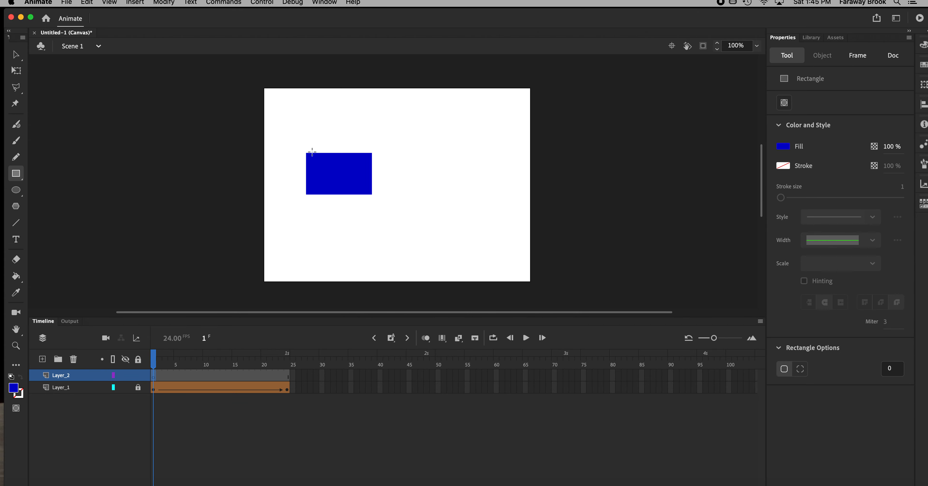
{"action": "left_click", "coordinate": [784, 147]}
{"action": "left_click", "coordinate": [748, 176]}
{"action": "left_click_drag", "start_coordinate": [305, 151], "coordinate": [374, 199]}
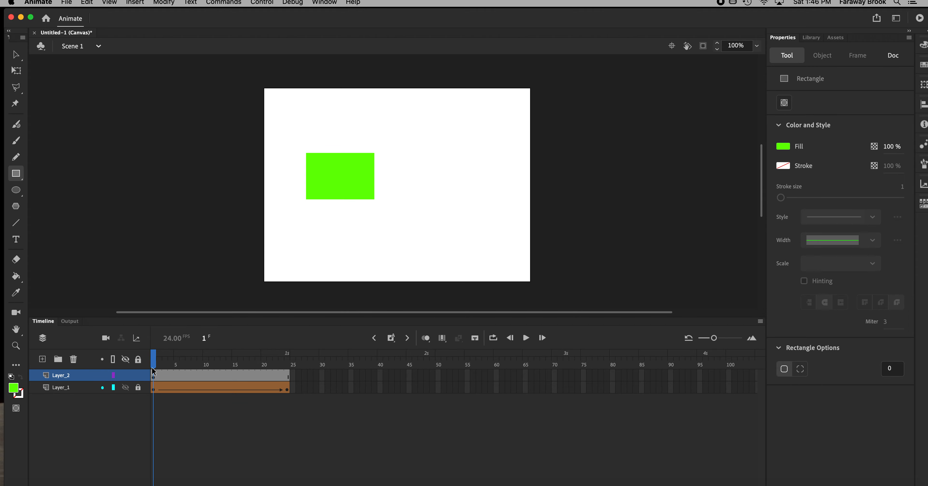
- Convert the green rectangle to a Button symbol and give it the instance name "button"
{"action": "left_click", "coordinate": [154, 377]}
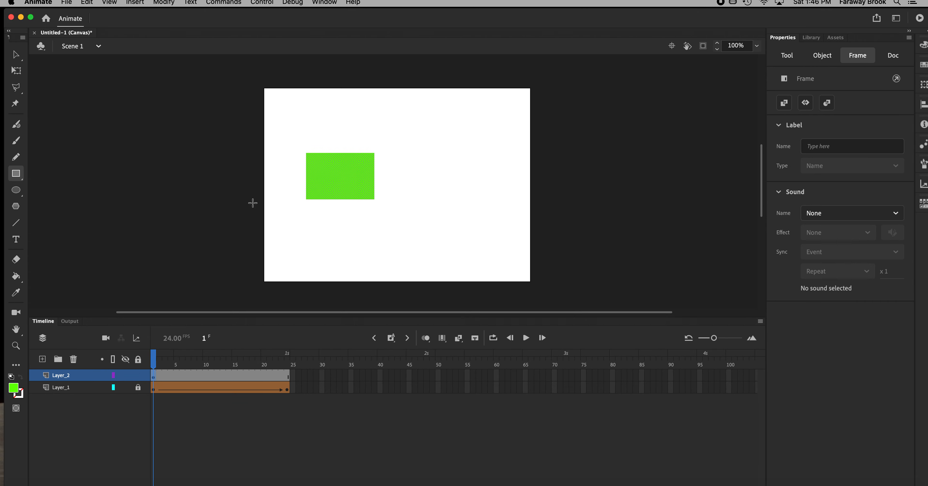
{"action": "left_click", "coordinate": [171, 3]}
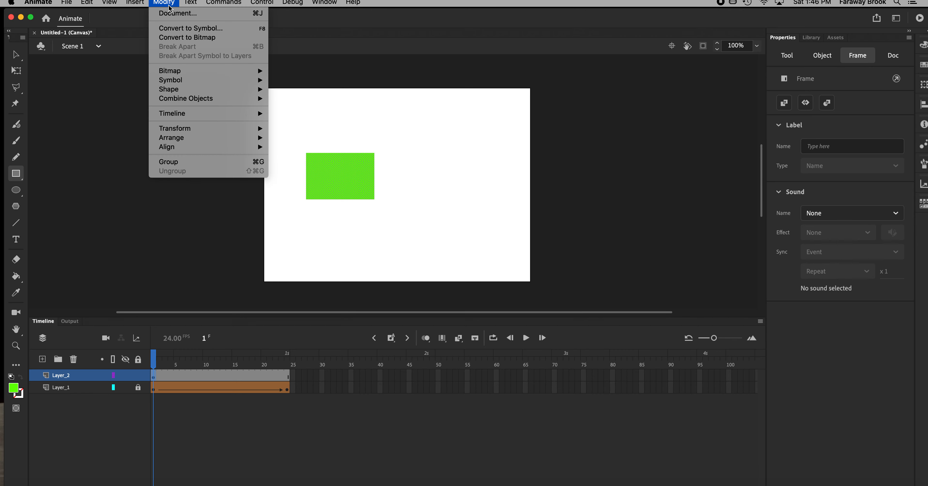
{"action": "left_click", "coordinate": [171, 28]}
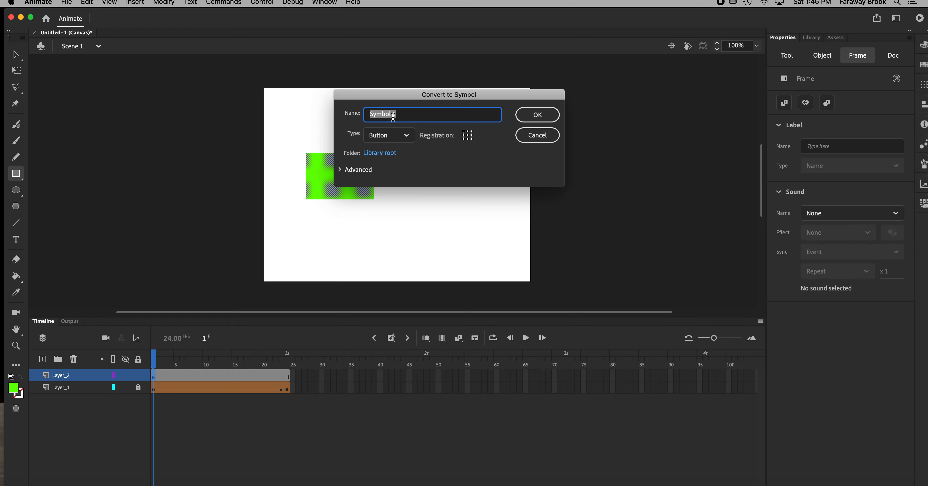
{"action": "left_click", "coordinate": [546, 116]}
{"action": "left_click", "coordinate": [812, 99]}
{"action": "type", "text": "button"}
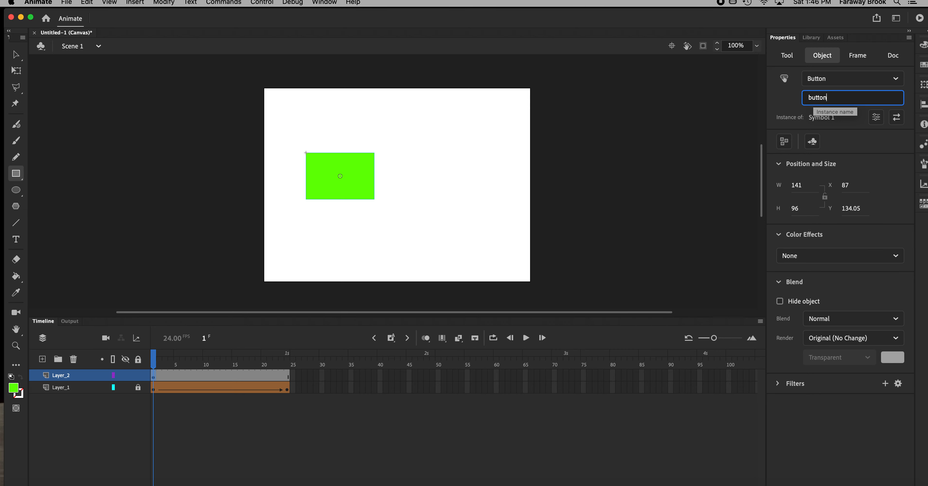
{"action": "key", "text": "Return"}
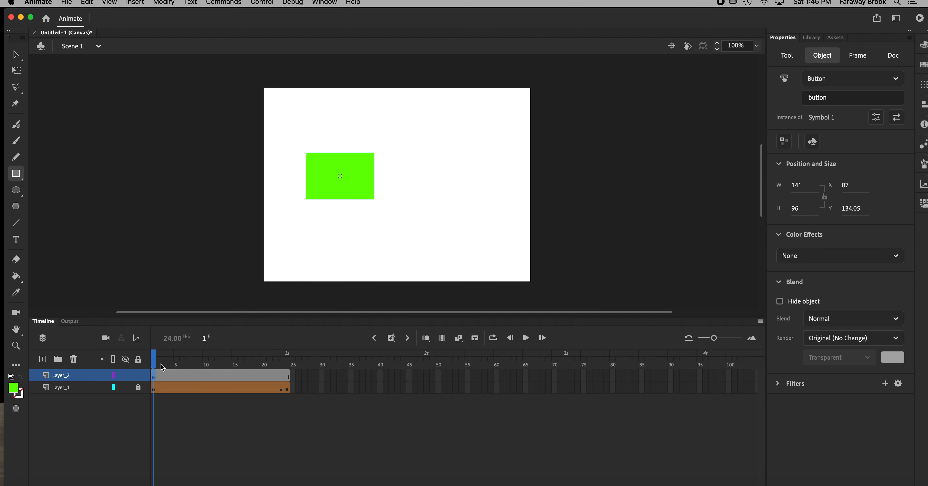
- Insert the HTML5 Canvas timeline navigation snippet "Stop at this Frame" on frame 1 and on frame 24
{"action": "left_click_drag", "start_coordinate": [158, 360], "coordinate": [293, 360]}
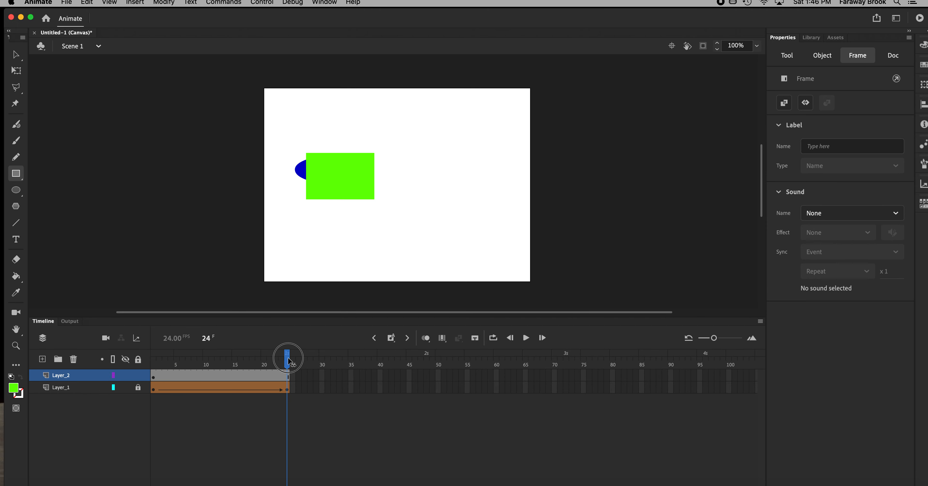
{"action": "left_click_drag", "start_coordinate": [291, 360], "coordinate": [137, 350]}
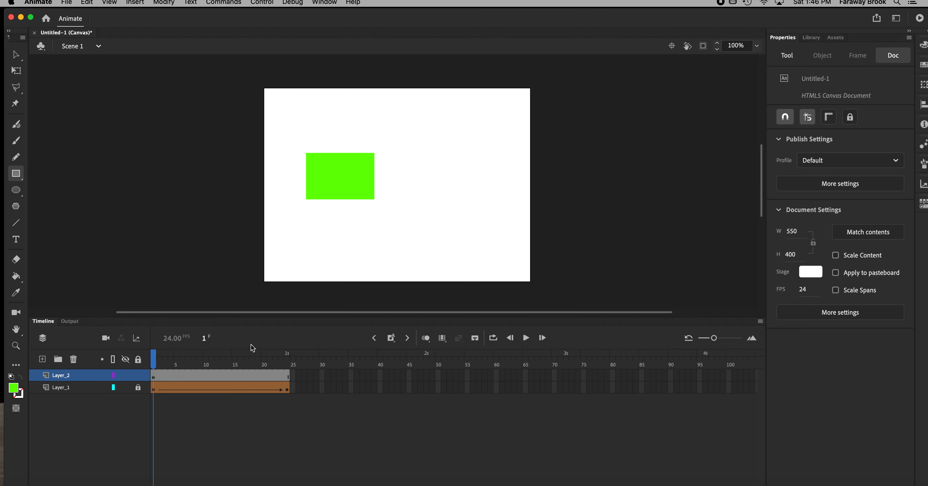
{"action": "left_click", "coordinate": [324, 3]}
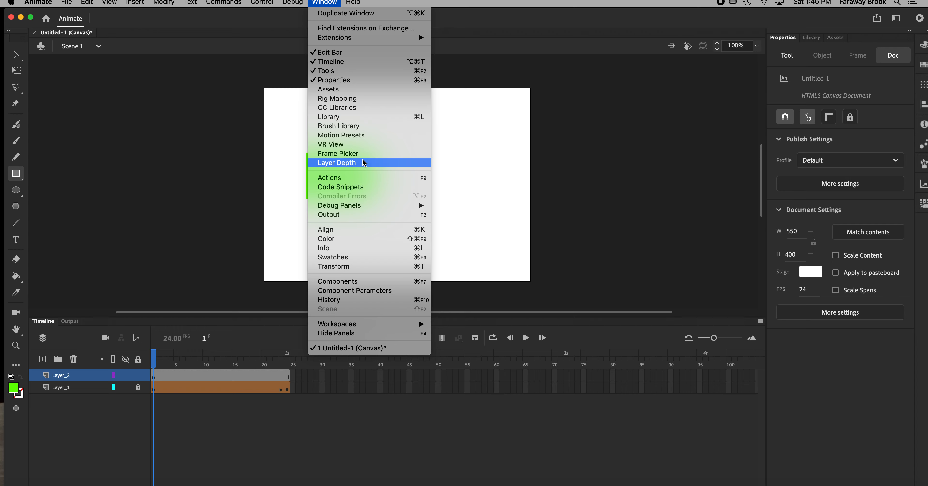
{"action": "left_click", "coordinate": [349, 188]}
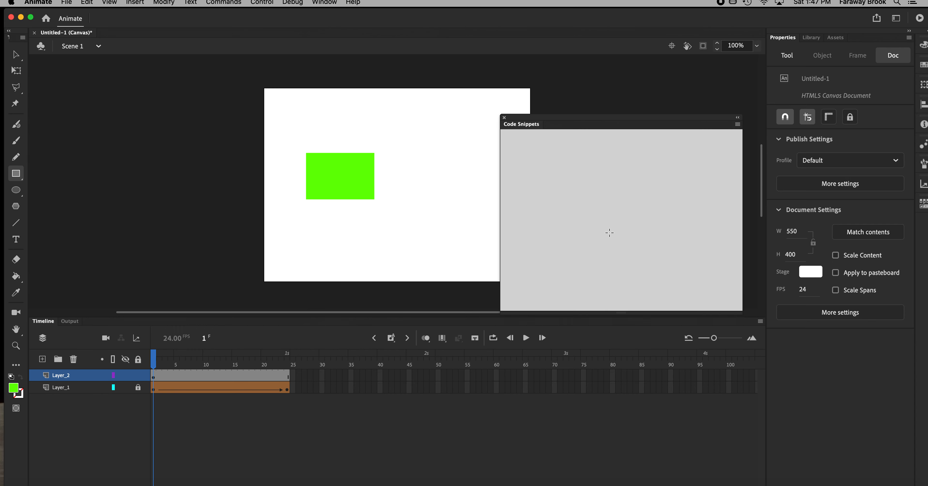
{"action": "left_click", "coordinate": [506, 160]}
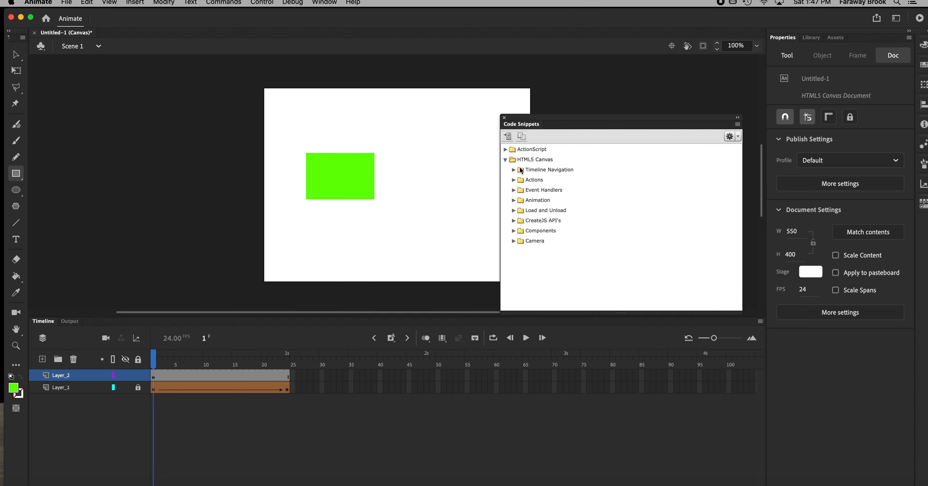
{"action": "left_click", "coordinate": [514, 170]}
{"action": "left_click", "coordinate": [529, 181]}
{"action": "double_click", "coordinate": [529, 181]}
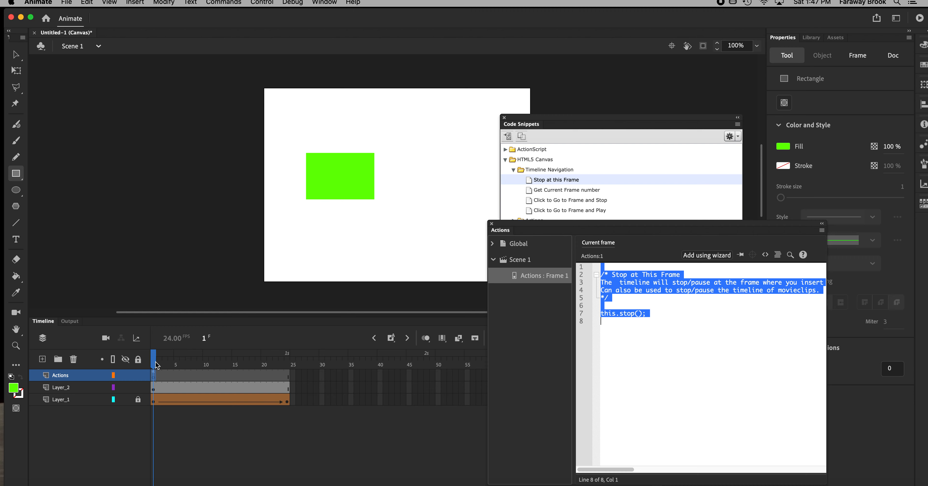
{"action": "left_click", "coordinate": [287, 375]}
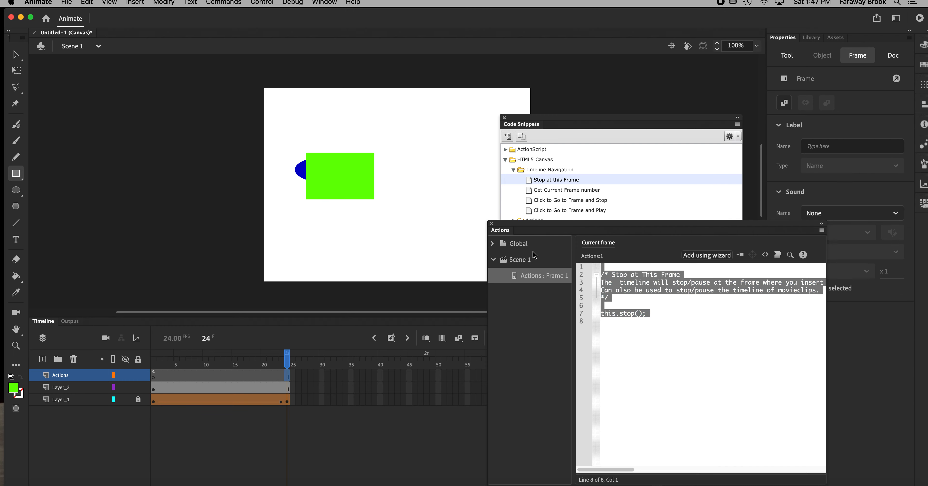
{"action": "double_click", "coordinate": [530, 179]}
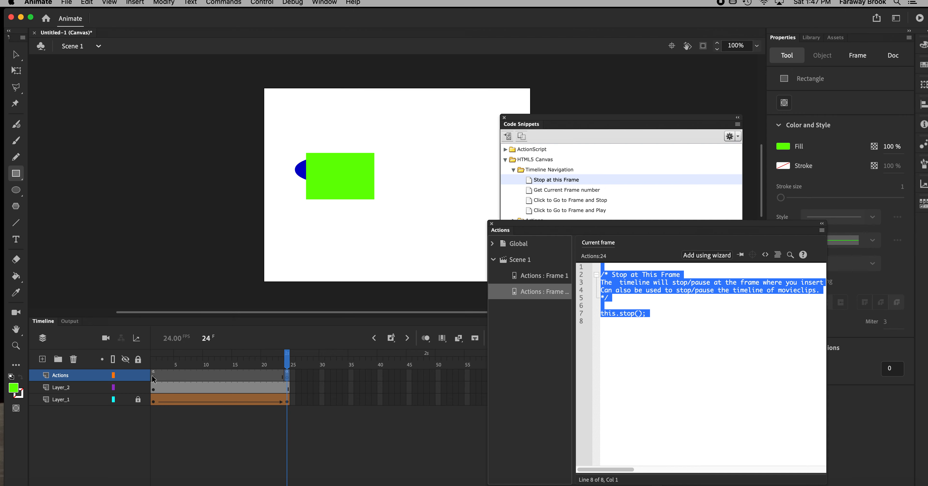
- Add the "Click to Go to Frame and Play" snippet to the green button on frame 1, with gotoAndPlay set to 1
{"action": "left_click_drag", "start_coordinate": [288, 361], "coordinate": [155, 364]}
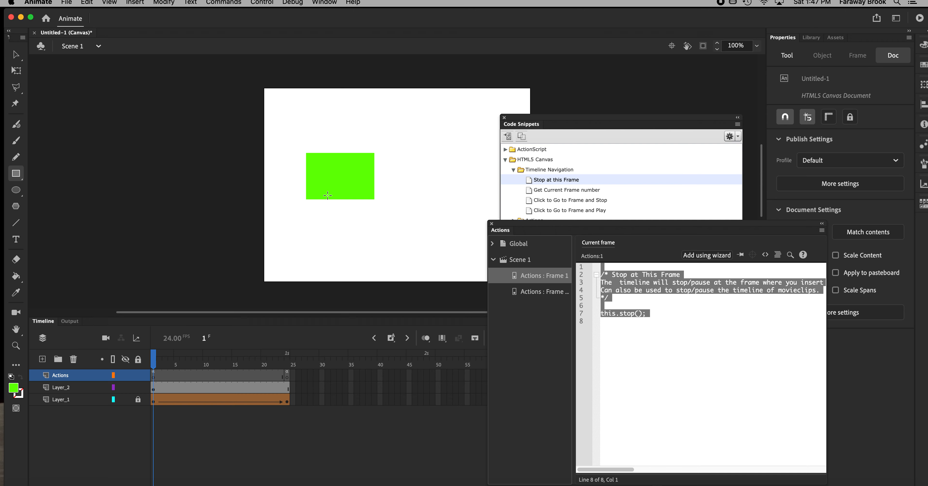
{"action": "left_click", "coordinate": [15, 55]}
{"action": "left_click", "coordinate": [355, 176]}
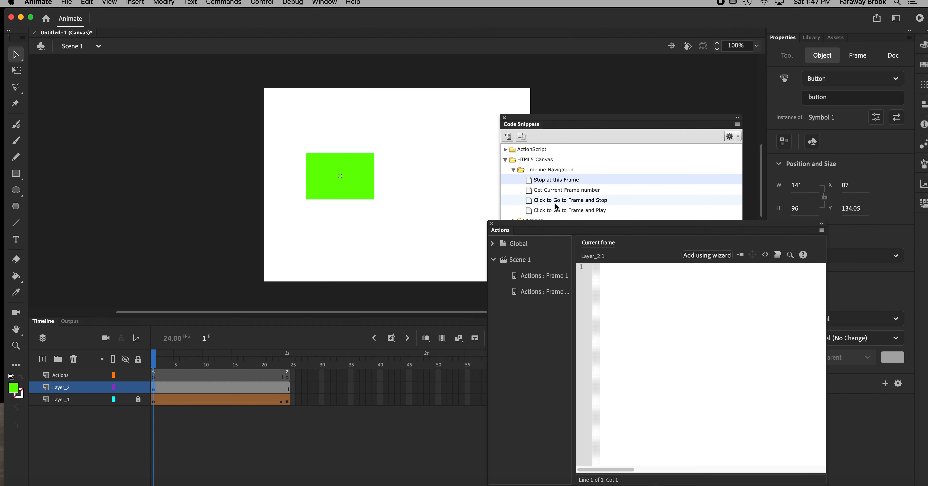
{"action": "double_click", "coordinate": [530, 213]}
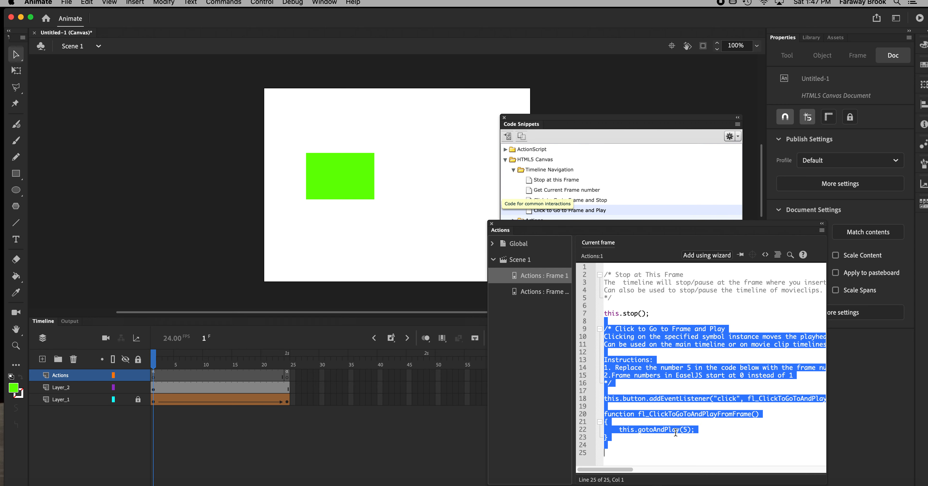
{"action": "left_click", "coordinate": [686, 431]}
{"action": "key", "text": "BackSpace"}
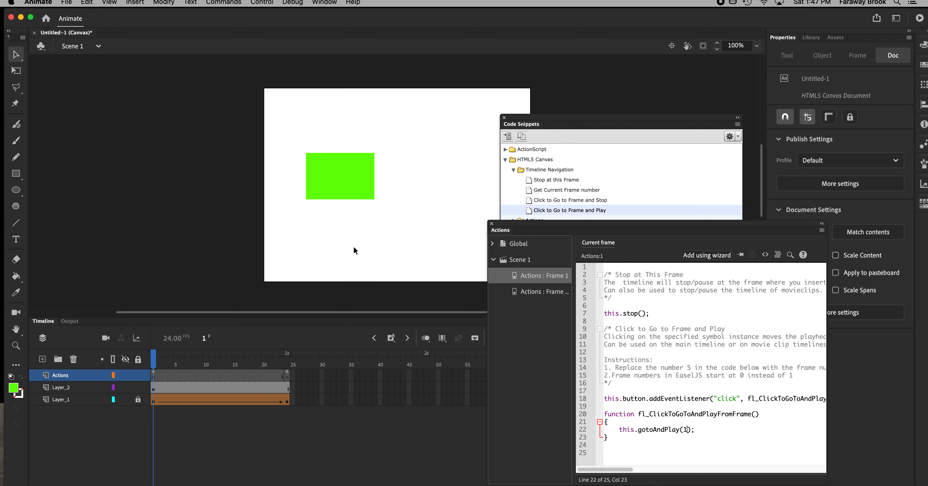
- Test the green button in the browser preview, close the preview, and return to Animate with Code Snippets closed
{"action": "key", "text": "super+Return"}
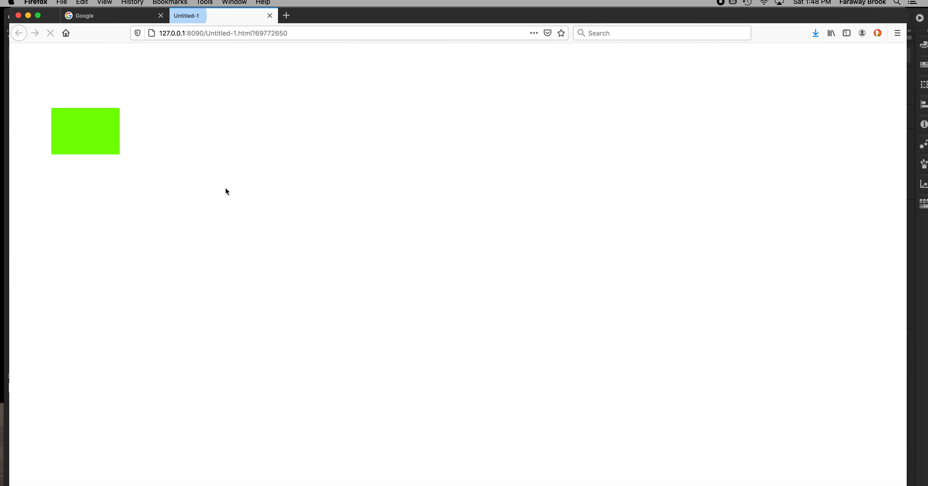
{"action": "left_click", "coordinate": [83, 135]}
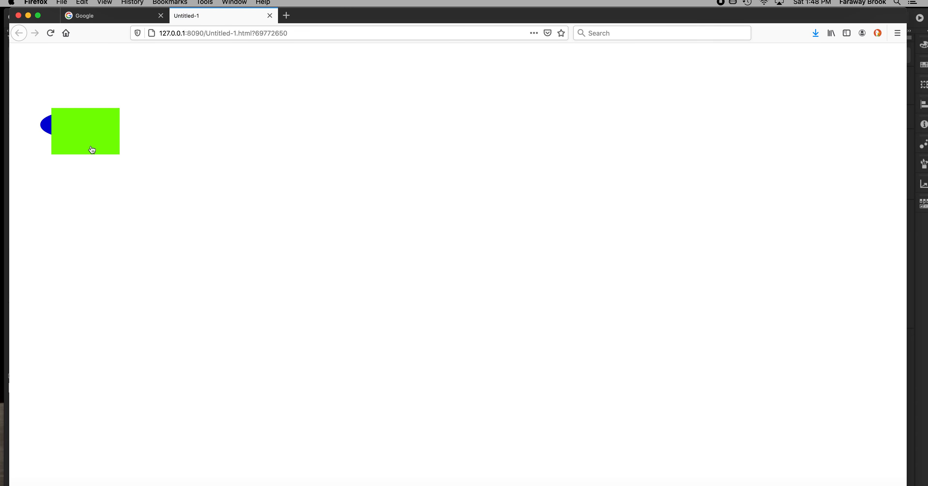
{"action": "left_click", "coordinate": [269, 16]}
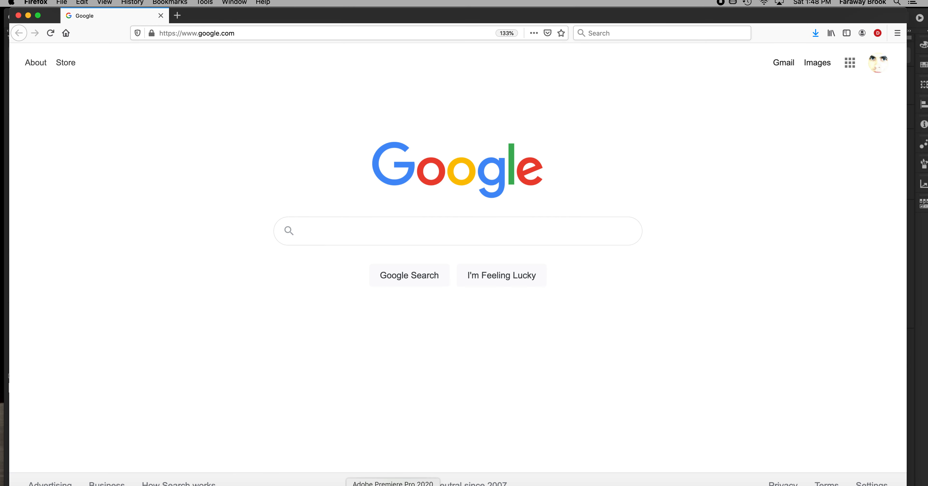
{"action": "left_click", "coordinate": [378, 485]}
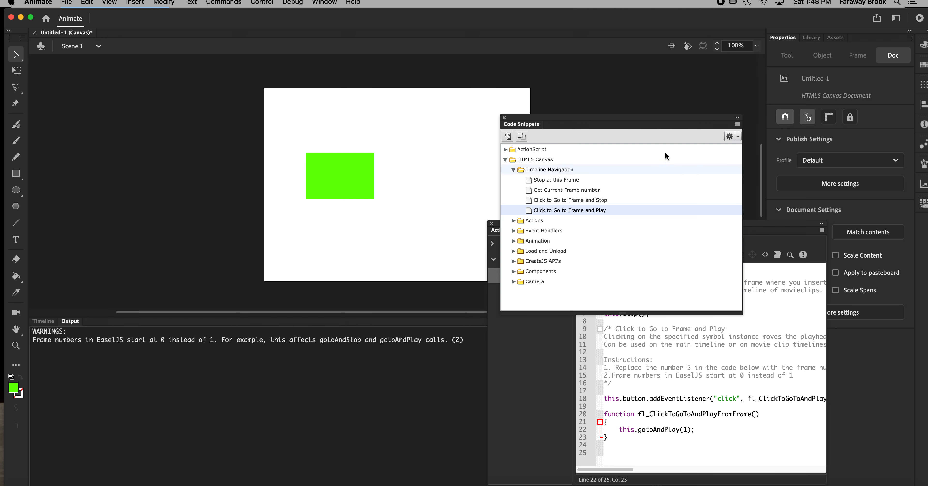
{"action": "left_click", "coordinate": [504, 119]}
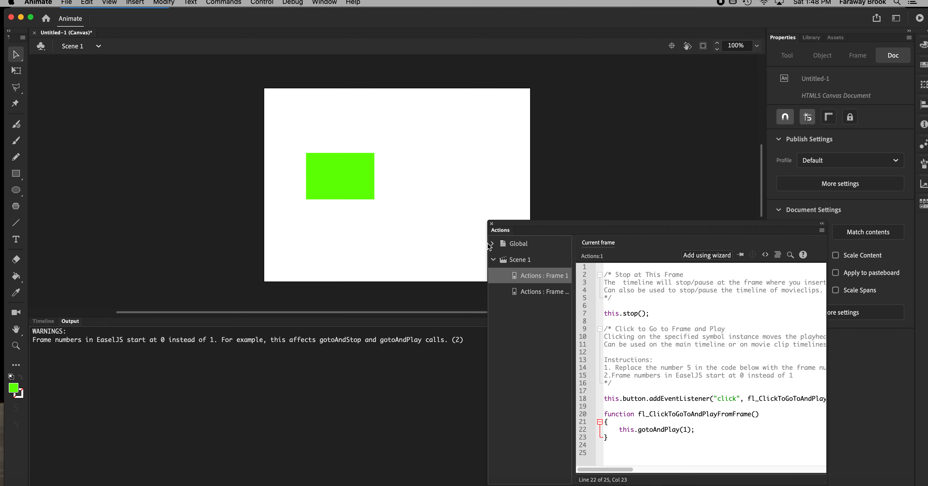
- Close the Actions code window, bring back the timeline, and give the green button instance an Alpha color effect of 1%
{"action": "left_click", "coordinate": [491, 224]}
{"action": "left_click", "coordinate": [44, 321]}
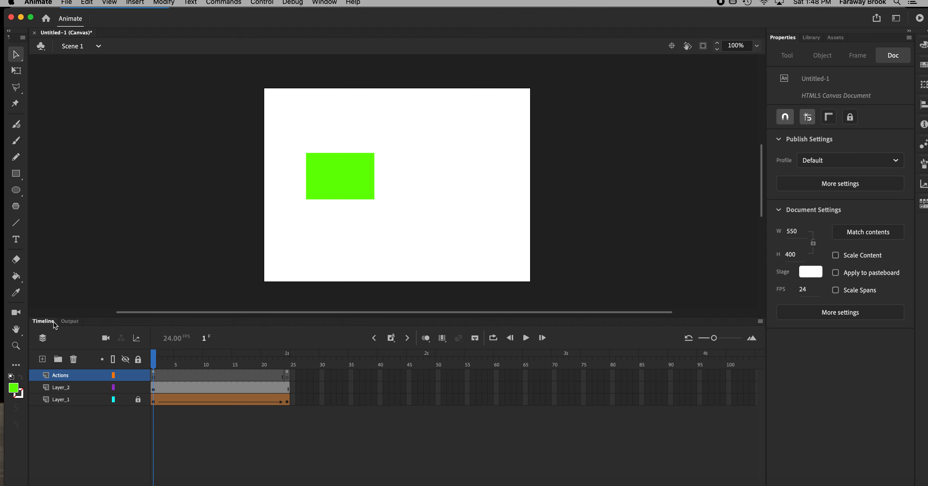
{"action": "left_click", "coordinate": [340, 178]}
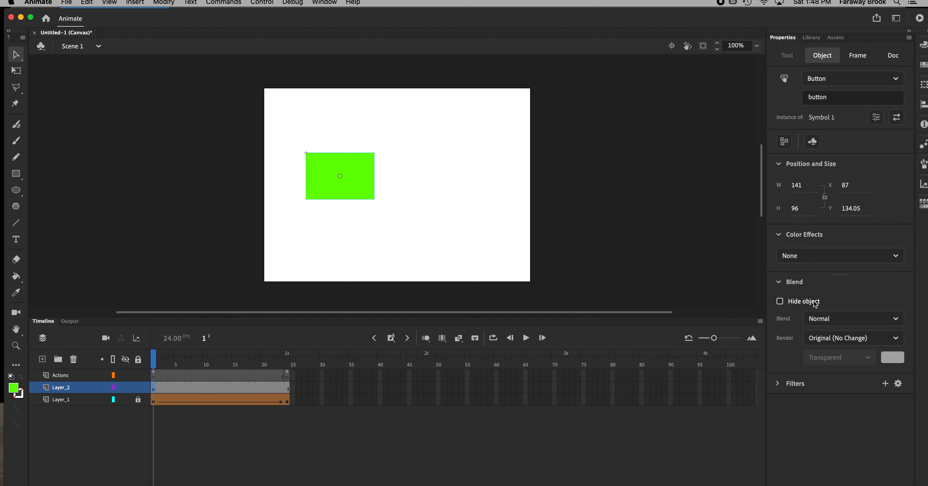
{"action": "left_click", "coordinate": [807, 257]}
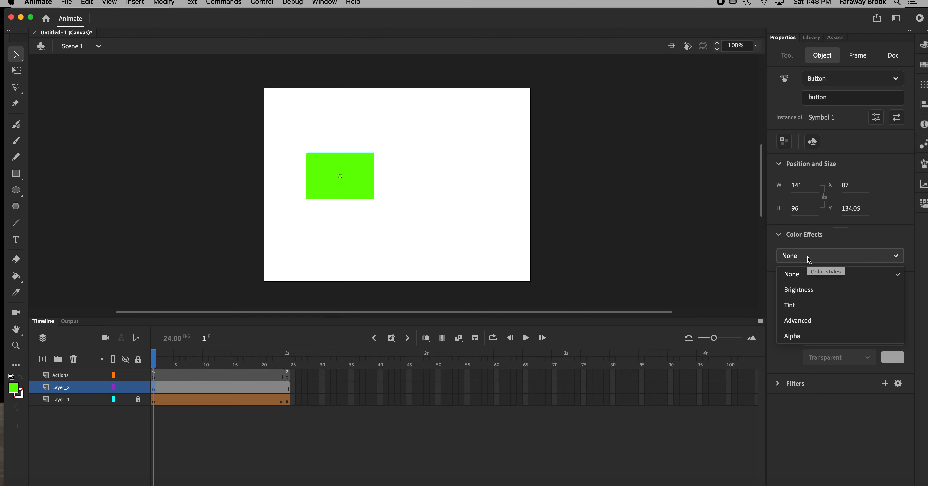
{"action": "left_click", "coordinate": [808, 257]}
{"action": "left_click", "coordinate": [808, 257]}
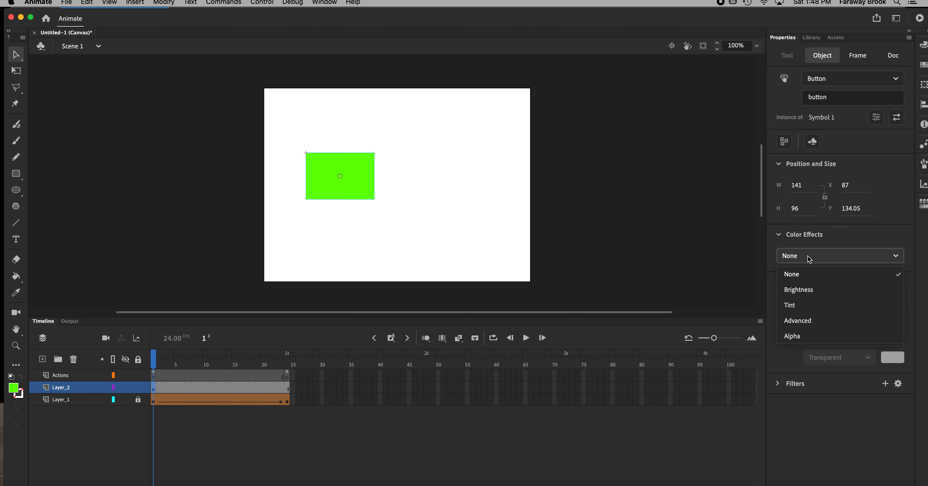
{"action": "left_click", "coordinate": [797, 337]}
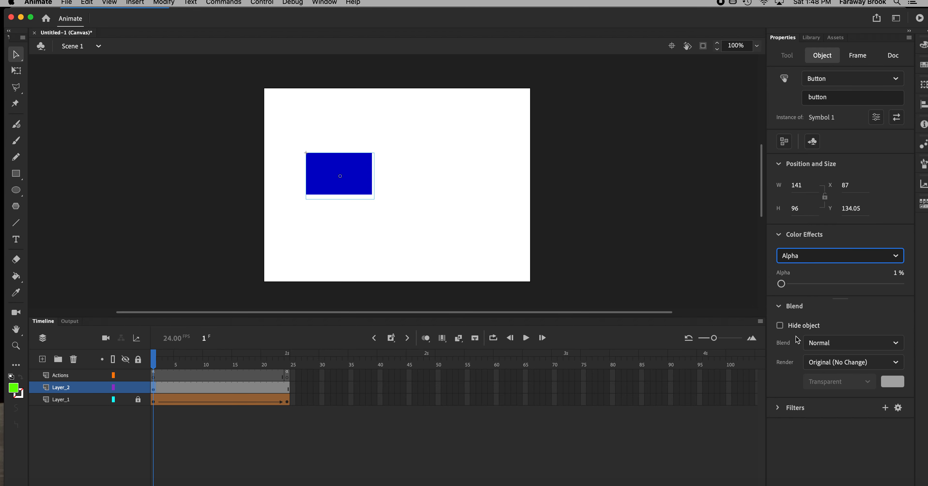
{"action": "mouse_move", "coordinate": [781, 284]}
{"action": "left_mouse_down"}
{"action": "mouse_move", "coordinate": [910, 285]}
{"action": "mouse_move", "coordinate": [769, 287]}
{"action": "left_mouse_up"}
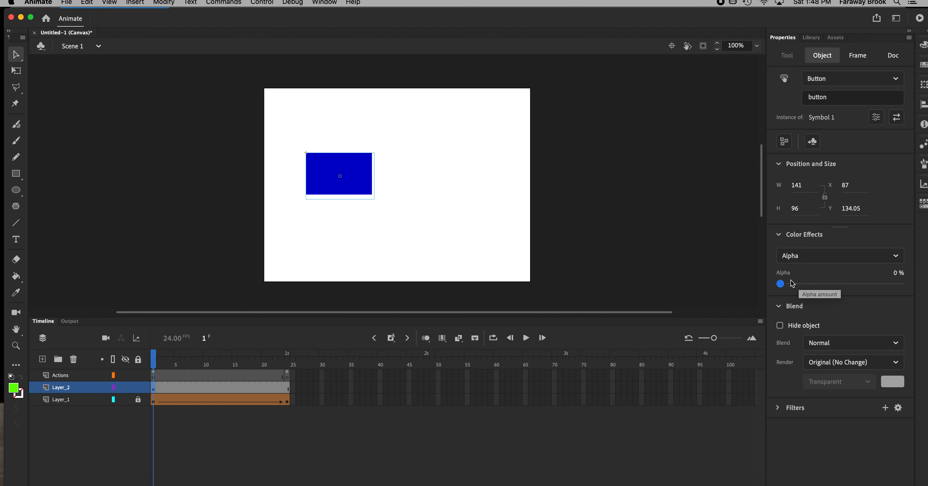
{"action": "left_click_drag", "start_coordinate": [781, 285], "coordinate": [783, 284]}
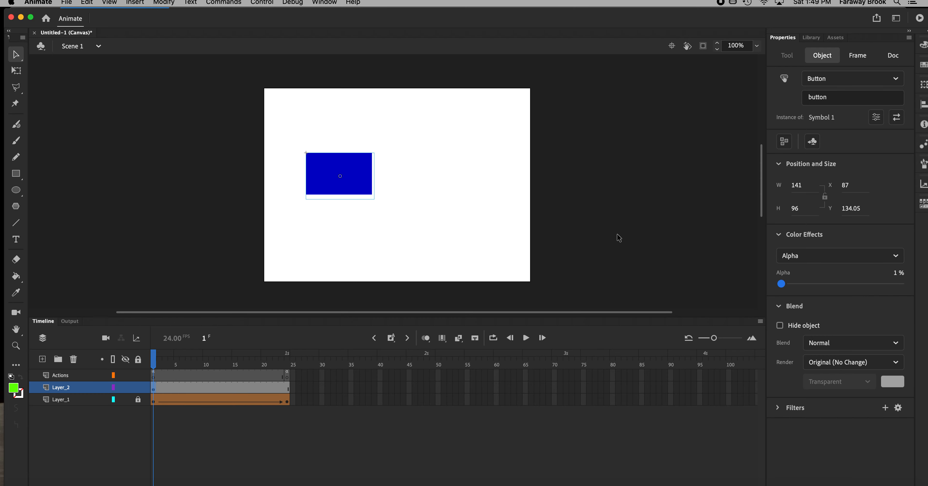
- Test the movie in the browser by triggering the transparent button repeatedly, close the preview, and return to Animate
{"action": "key", "text": "super+Return"}
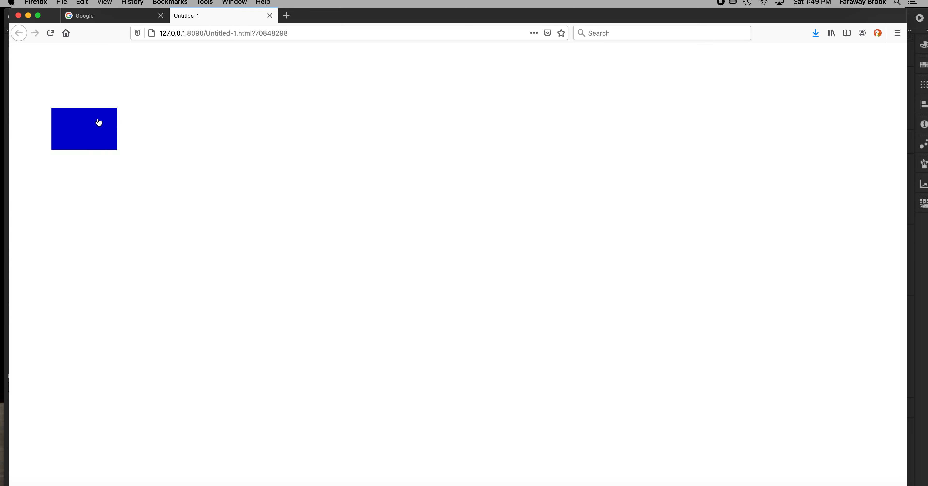
{"action": "left_click", "coordinate": [83, 139]}
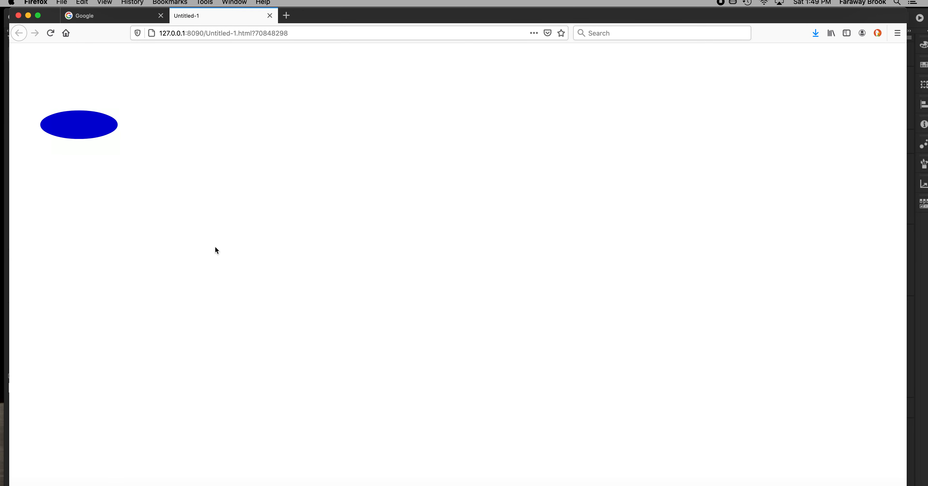
{"action": "left_click", "coordinate": [81, 129]}
{"action": "left_click", "coordinate": [82, 131]}
{"action": "left_click", "coordinate": [81, 128]}
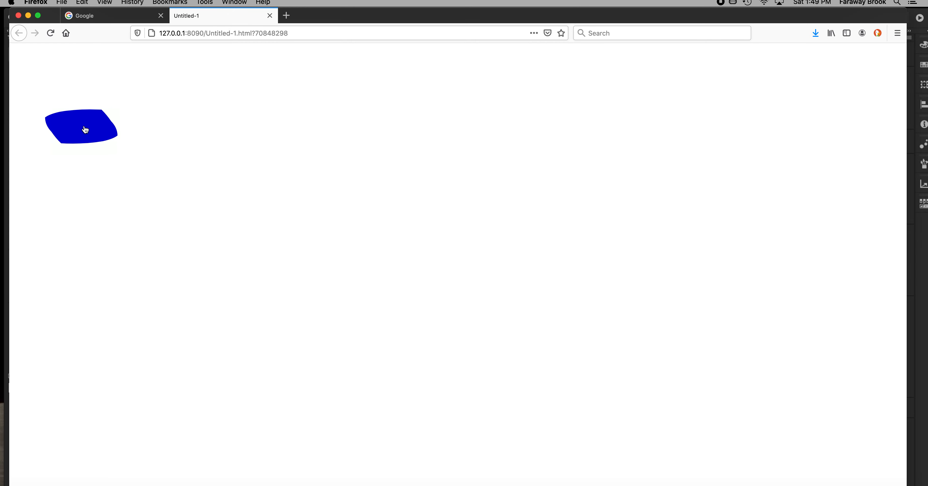
{"action": "left_click", "coordinate": [79, 127]}
{"action": "left_click", "coordinate": [80, 129]}
{"action": "left_click", "coordinate": [82, 130]}
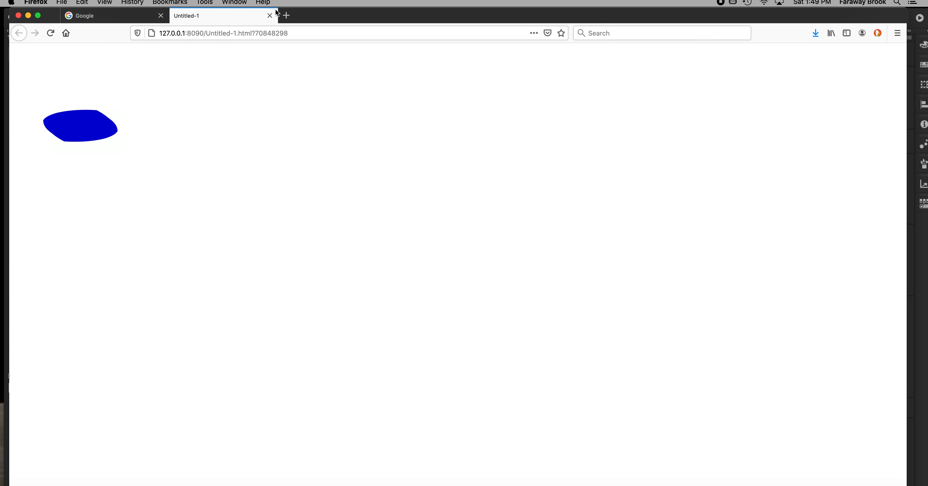
{"action": "left_click", "coordinate": [269, 16]}
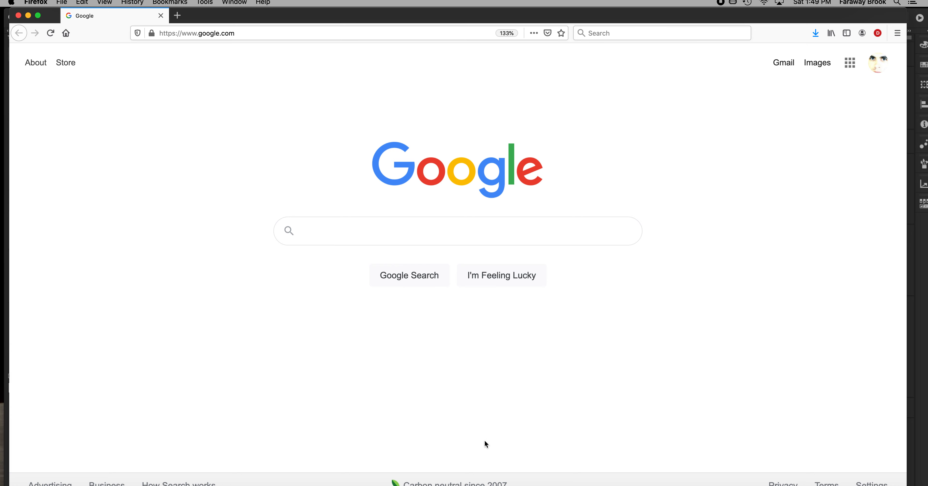
{"action": "left_click", "coordinate": [377, 485]}
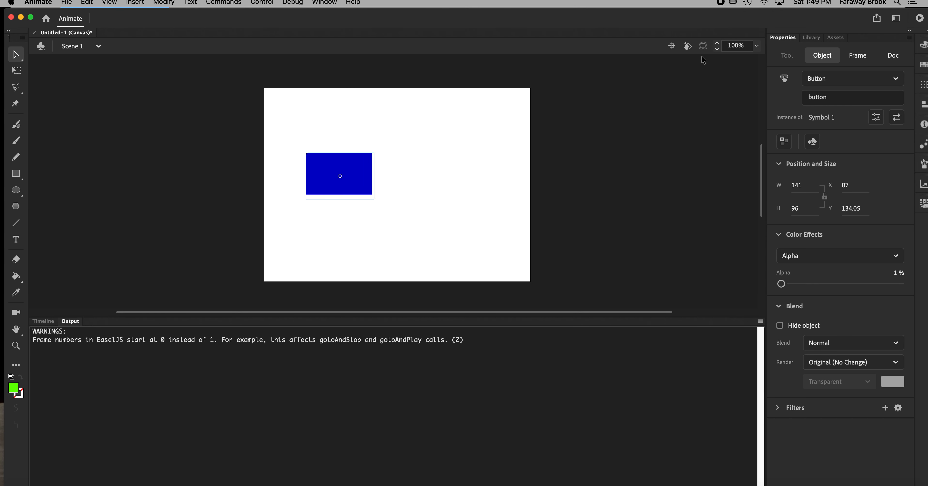